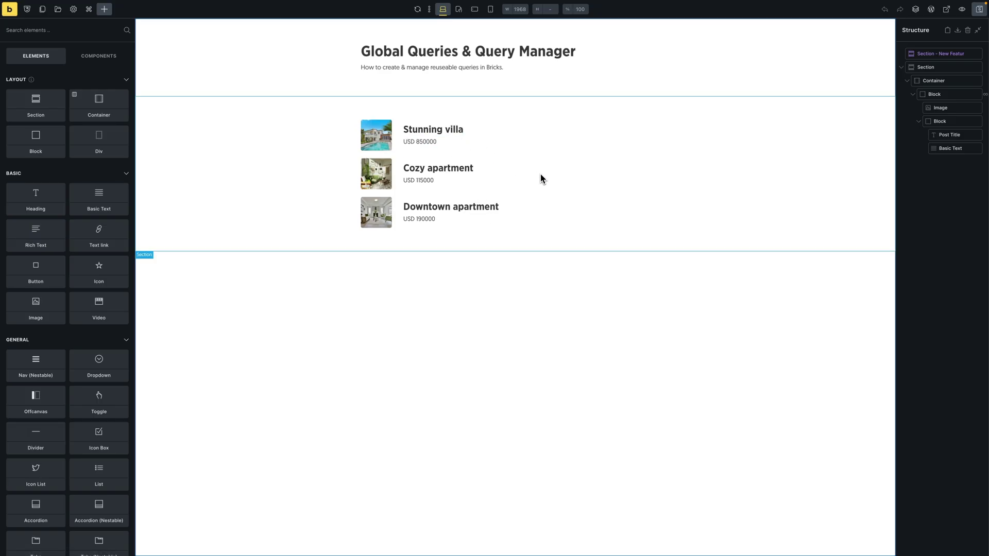
- Select the listing block, view its Property query (newest first, 3 per page) and begin saving it globally
{"action": "left_click", "coordinate": [931, 93]}
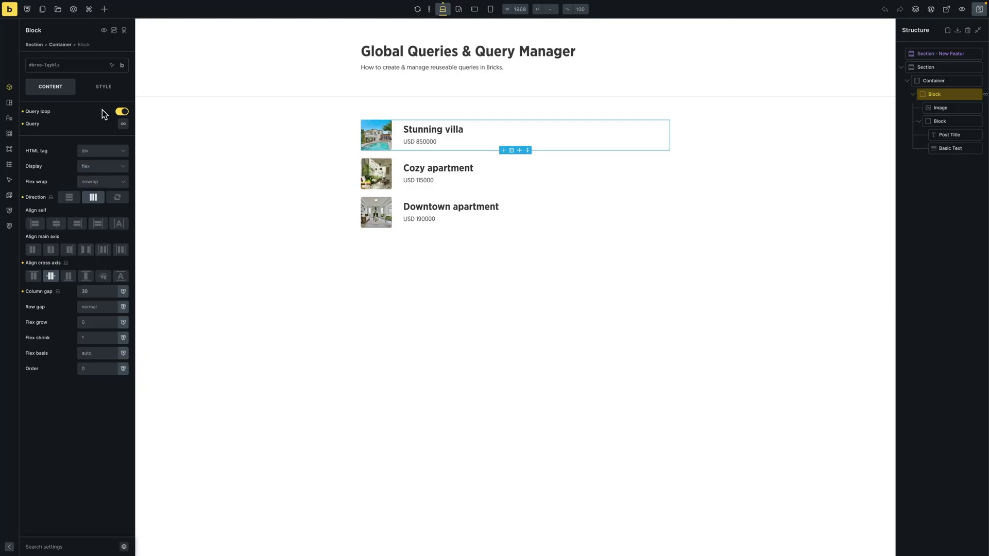
{"action": "left_click", "coordinate": [123, 124]}
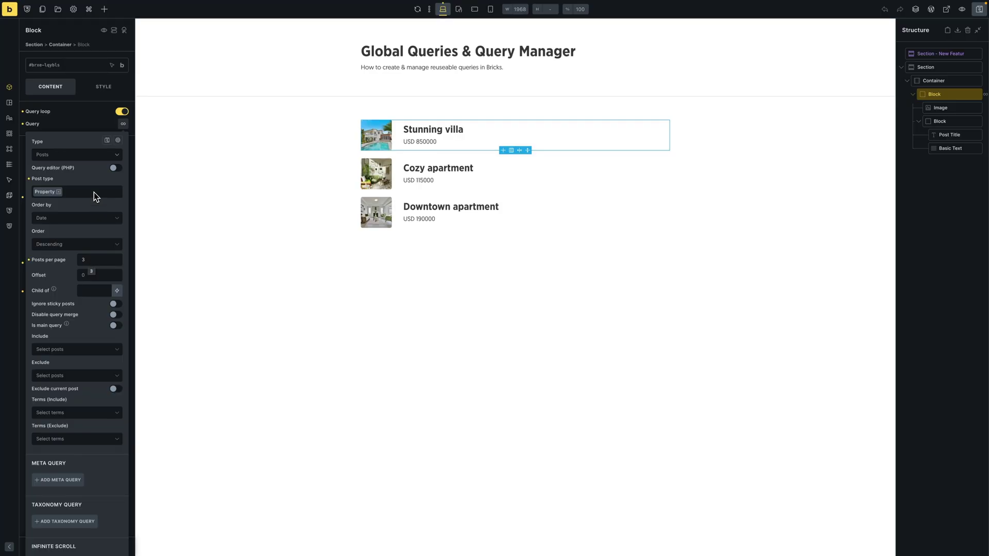
{"action": "left_click", "coordinate": [109, 141]}
- Fill the global query form: name 'Latest 3 properties', description 'Just testing ...', new category 'Properties'
{"action": "left_click", "coordinate": [108, 141]}
{"action": "left_click", "coordinate": [85, 167]}
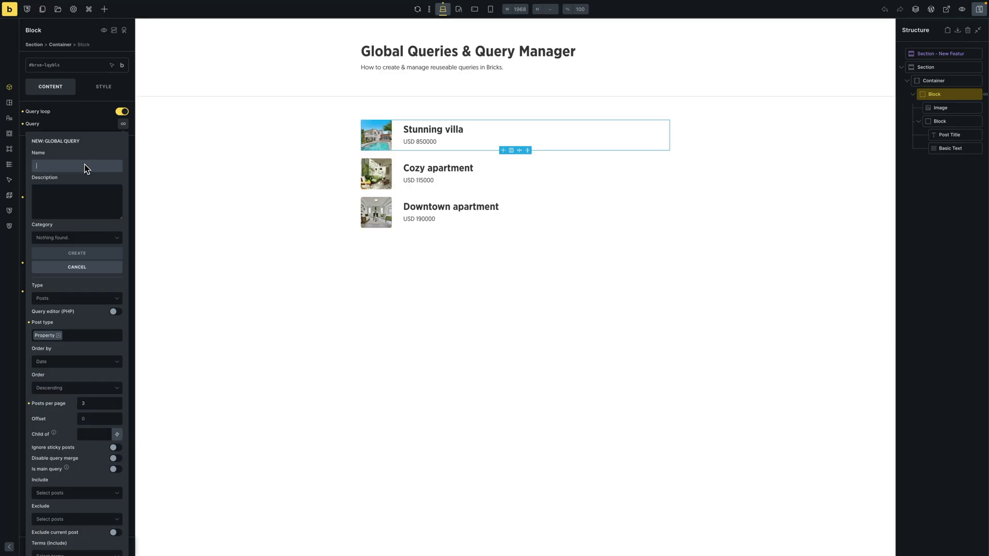
{"action": "type", "text": "L"}
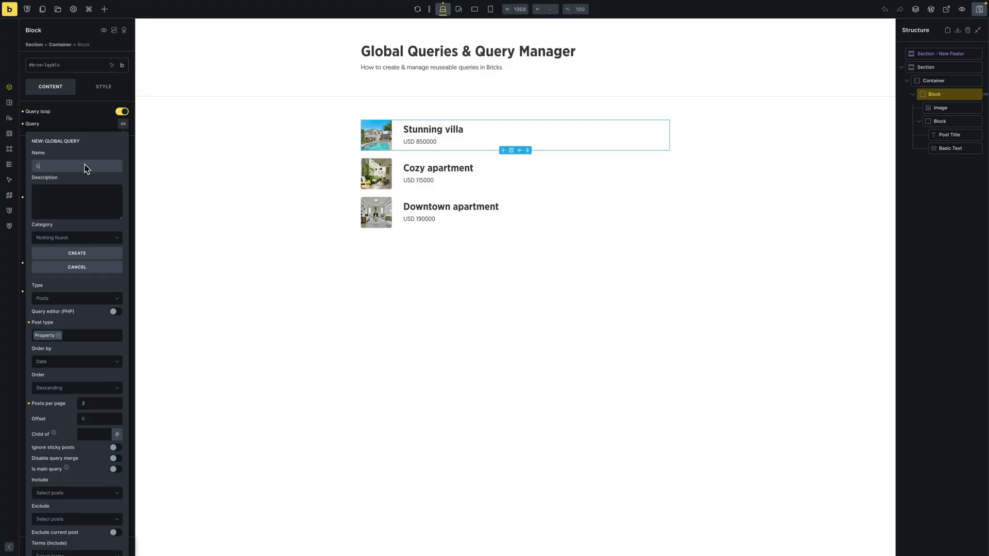
{"action": "type", "text": "atest 3 properties"}
{"action": "key", "text": "Tab"}
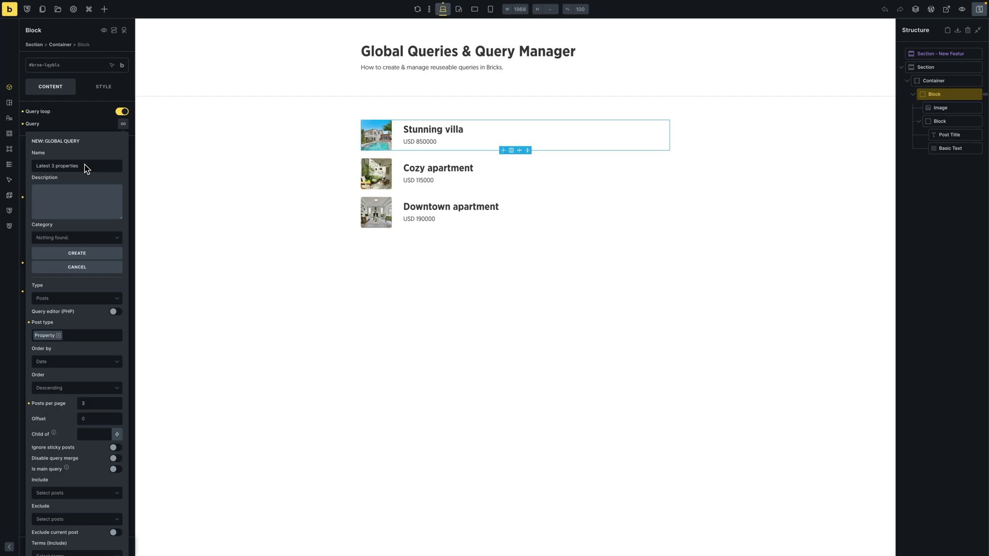
{"action": "type", "text": "Just testing ..."}
{"action": "left_click", "coordinate": [76, 239]}
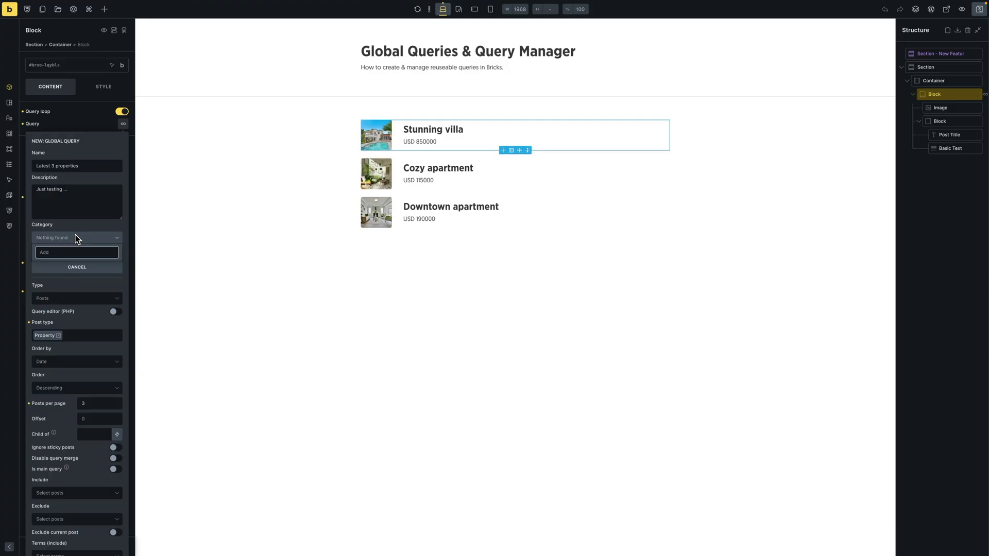
{"action": "type", "text": "Properties"}
{"action": "key", "text": "Return"}
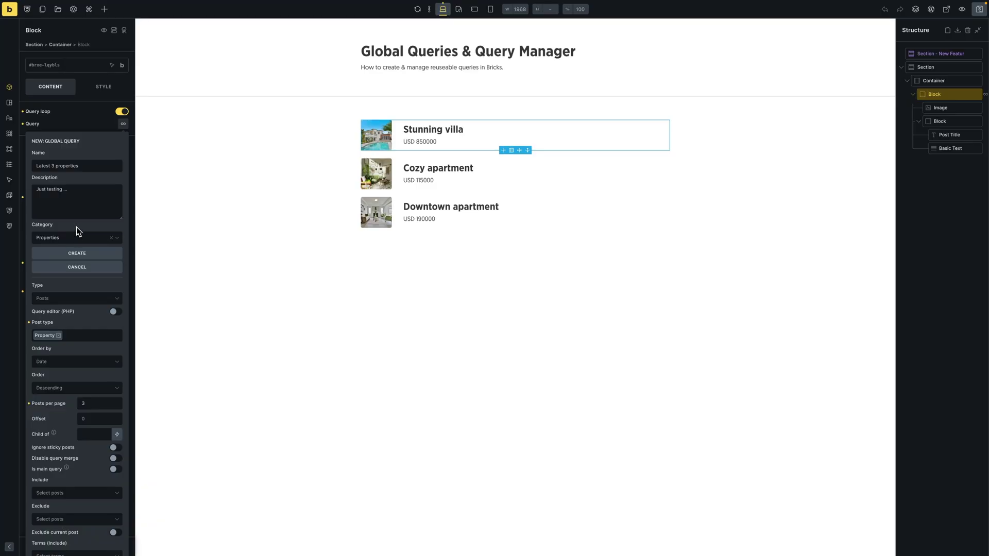
- Create the global query, then bring up the Elements panel to add more elements
{"action": "left_click", "coordinate": [85, 255]}
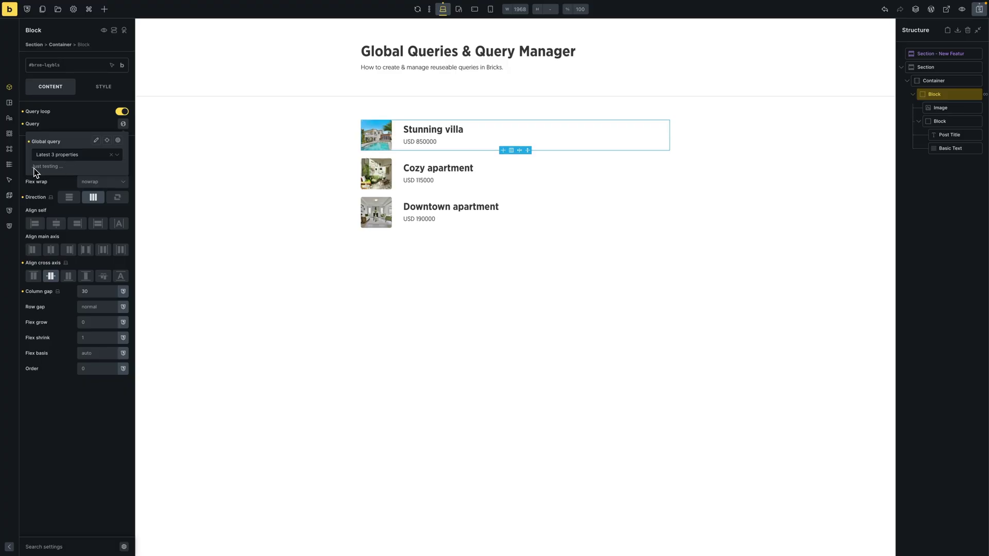
{"action": "left_click_drag", "start_coordinate": [36, 167], "coordinate": [65, 167]}
{"action": "left_click", "coordinate": [68, 166]}
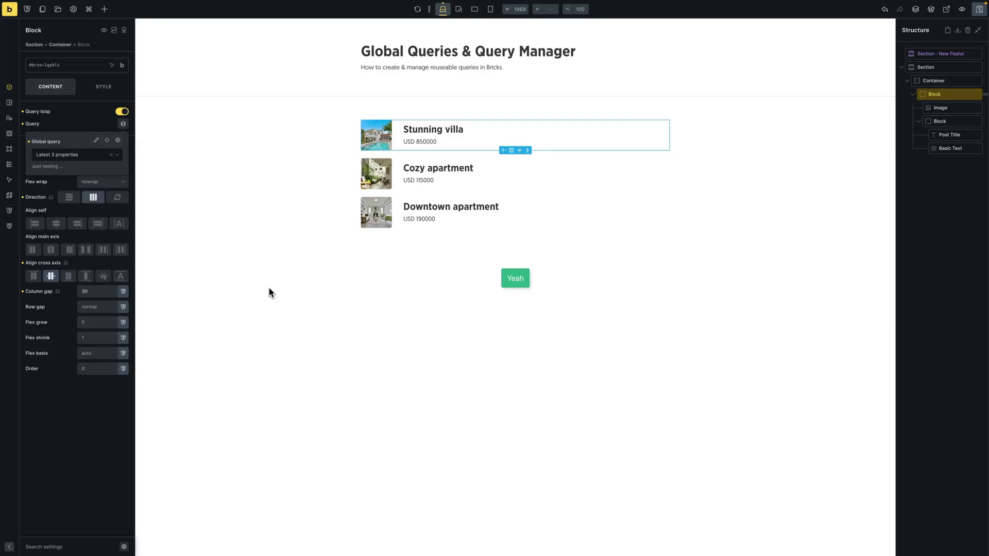
{"action": "left_click", "coordinate": [275, 311]}
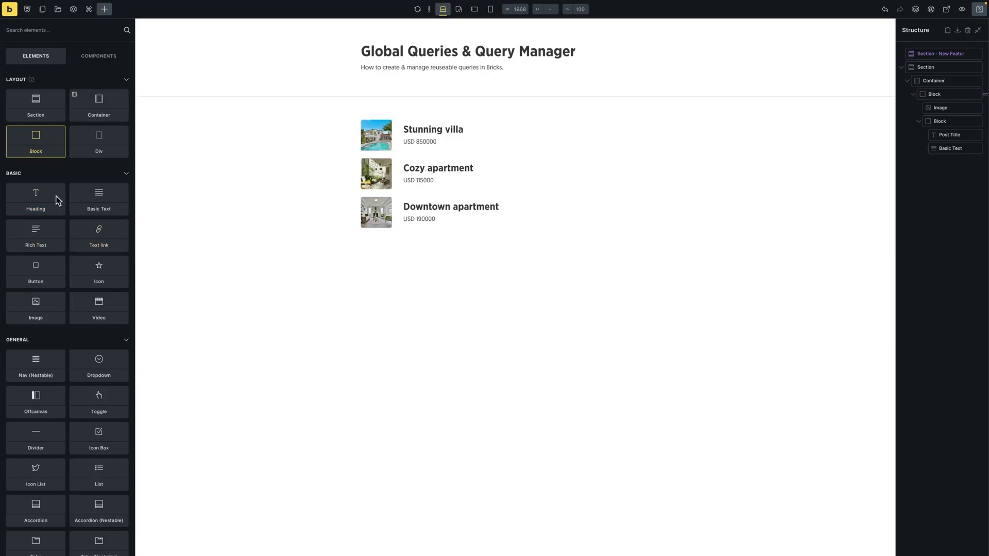
- Add a Section with a Block in its Container, enable the Block's query loop and view its query
{"action": "left_click", "coordinate": [43, 108]}
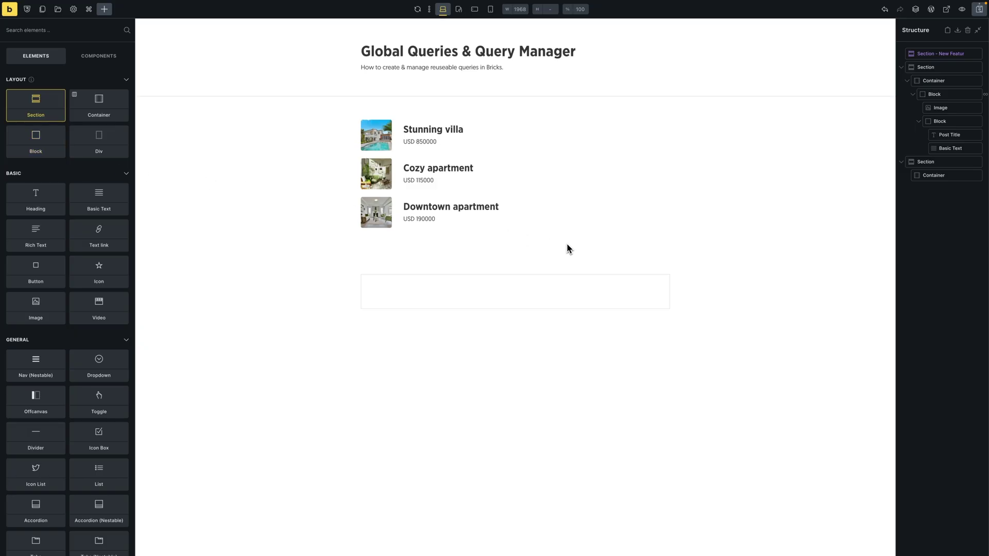
{"action": "left_click_drag", "start_coordinate": [40, 143], "coordinate": [934, 187]}
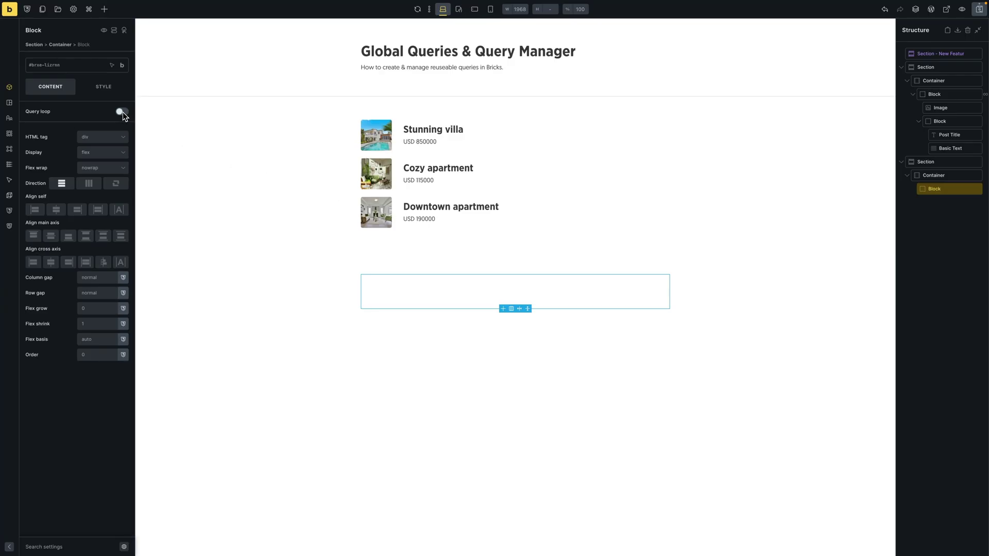
{"action": "left_click", "coordinate": [120, 112]}
{"action": "left_click", "coordinate": [122, 125]}
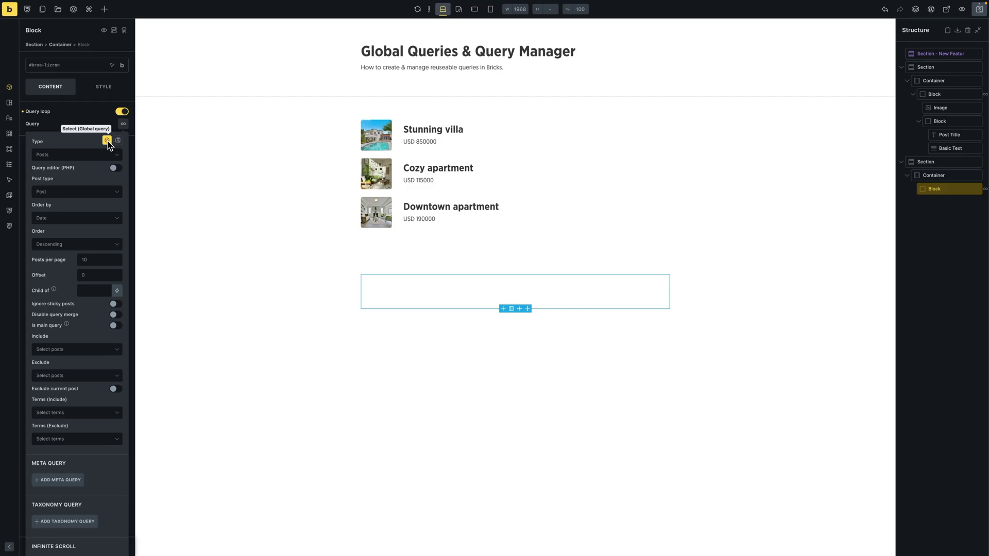
- Set the new Block's loop to the global query 'Latest 3 properties' and return to the Elements panel
{"action": "left_click", "coordinate": [108, 142]}
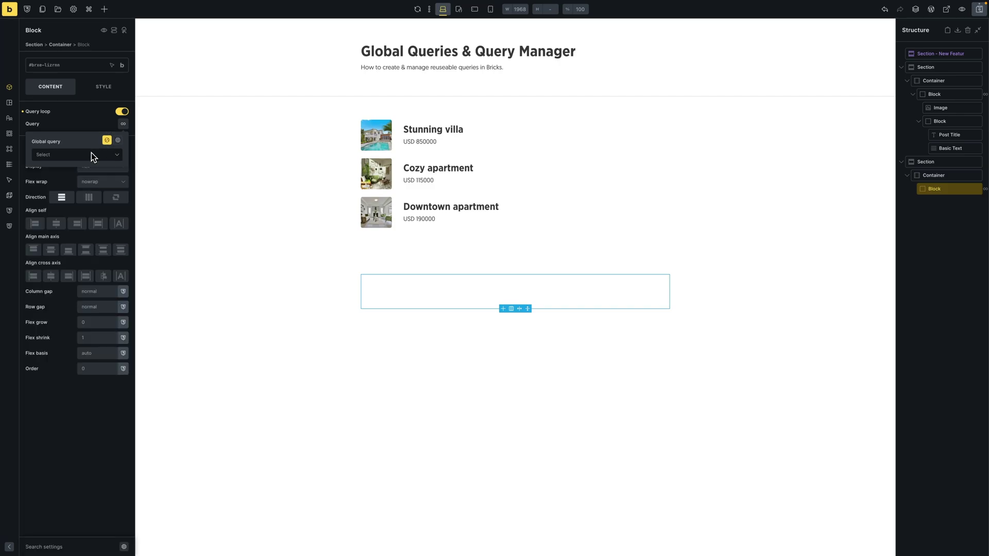
{"action": "left_click", "coordinate": [92, 153]}
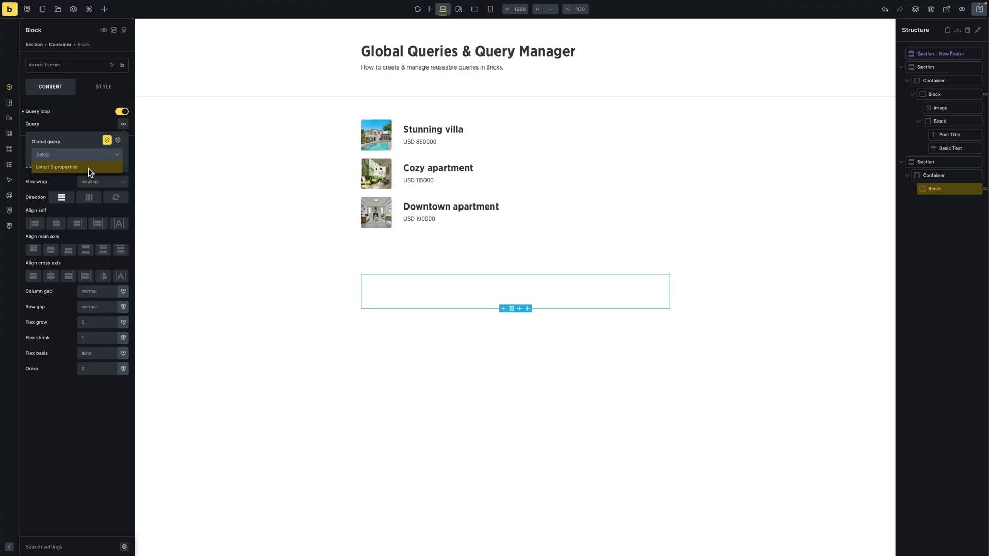
{"action": "left_click", "coordinate": [88, 170]}
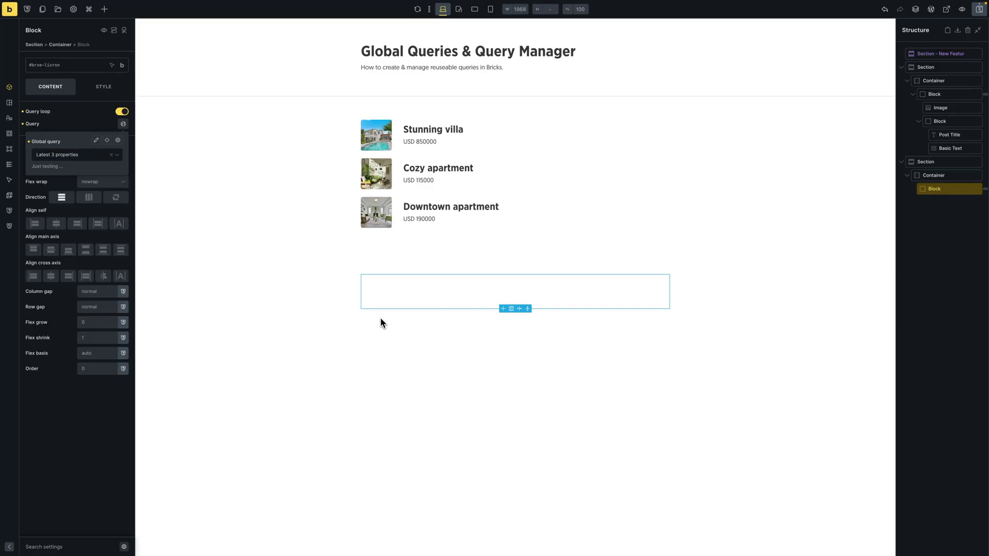
{"action": "left_click", "coordinate": [104, 12]}
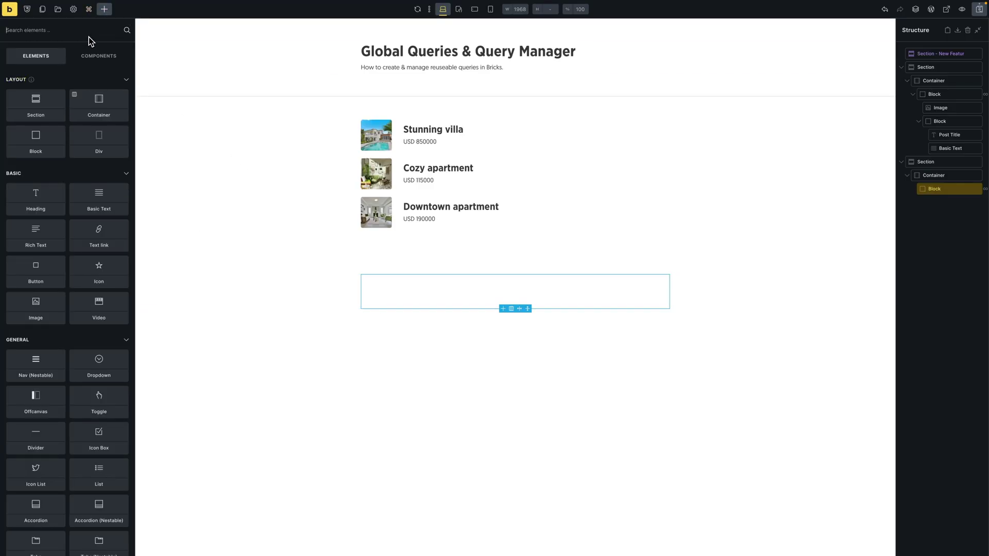
{"action": "type", "text": "st t"}
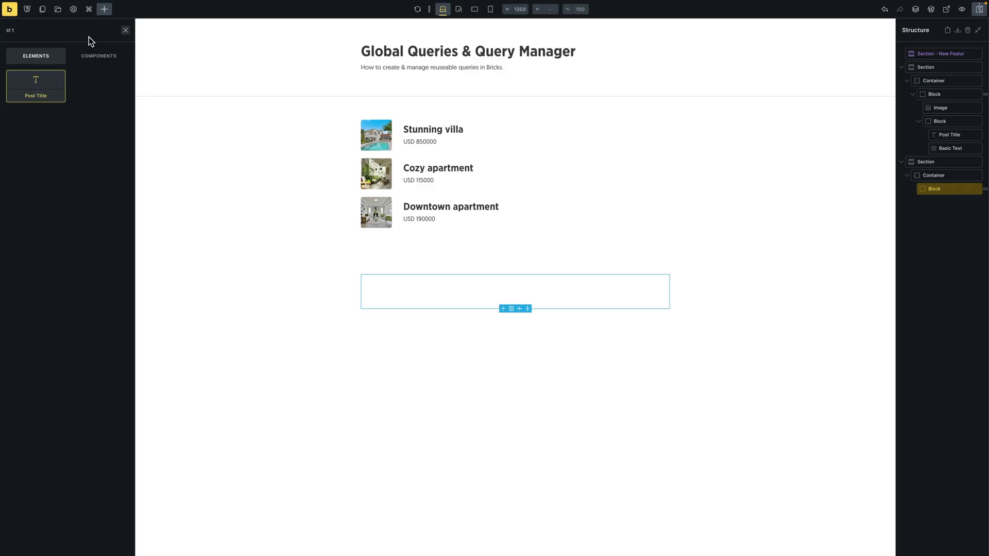
- Insert a Post Title into the looping Block so it lists the three property names, then reselect the Block
{"action": "key", "text": "Return"}
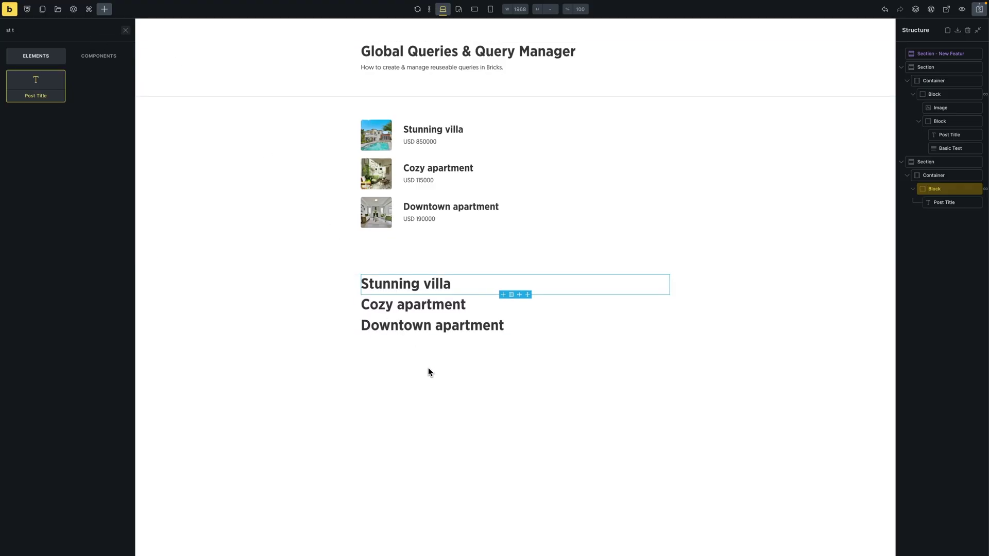
{"action": "left_click", "coordinate": [428, 373]}
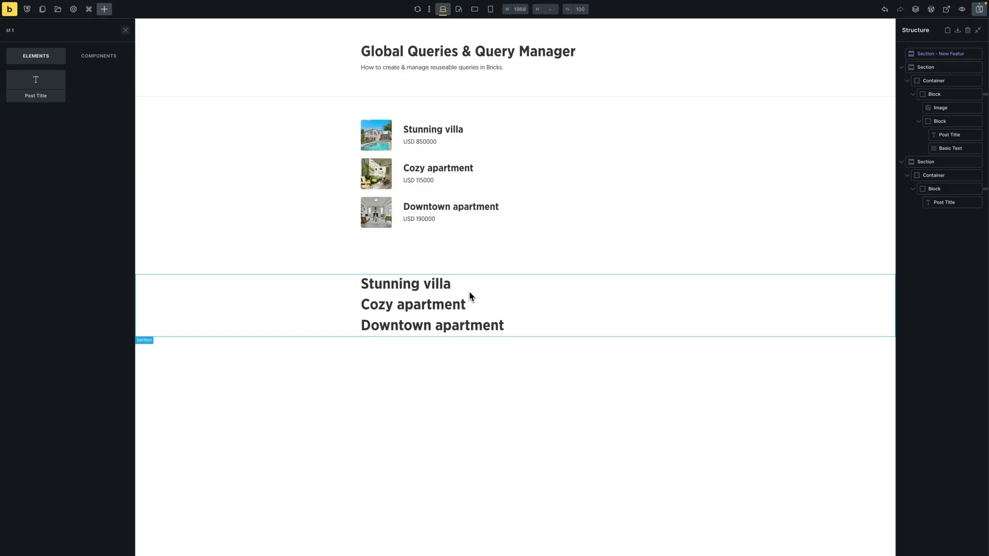
{"action": "left_click", "coordinate": [930, 192]}
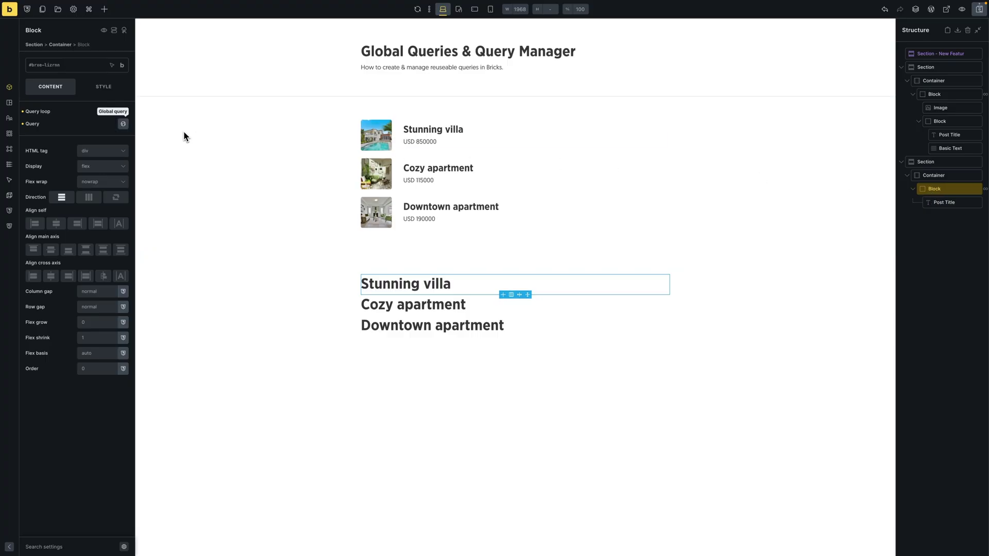
- Unlink the global query from the second list's Block and reopen its query in global mode
{"action": "left_click", "coordinate": [122, 125]}
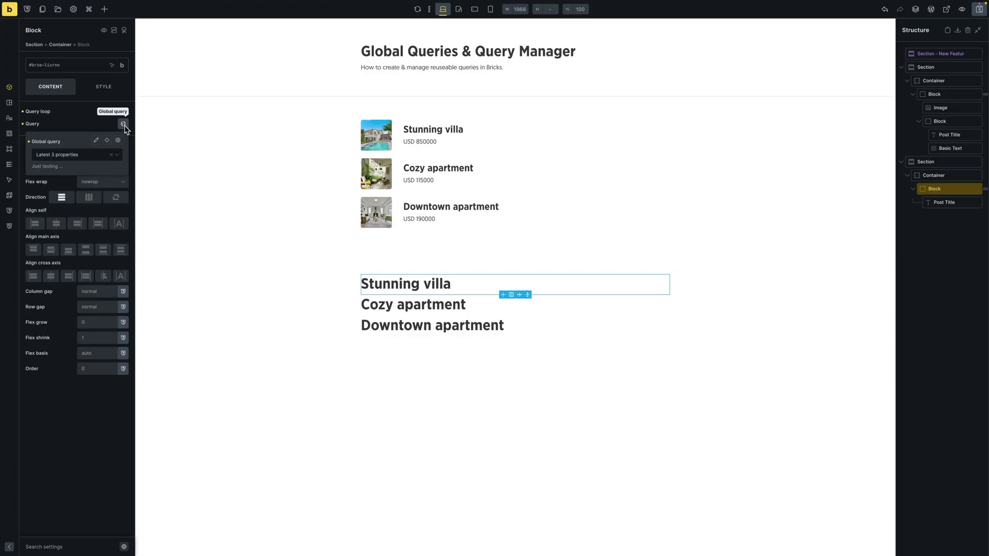
{"action": "left_click", "coordinate": [34, 147]}
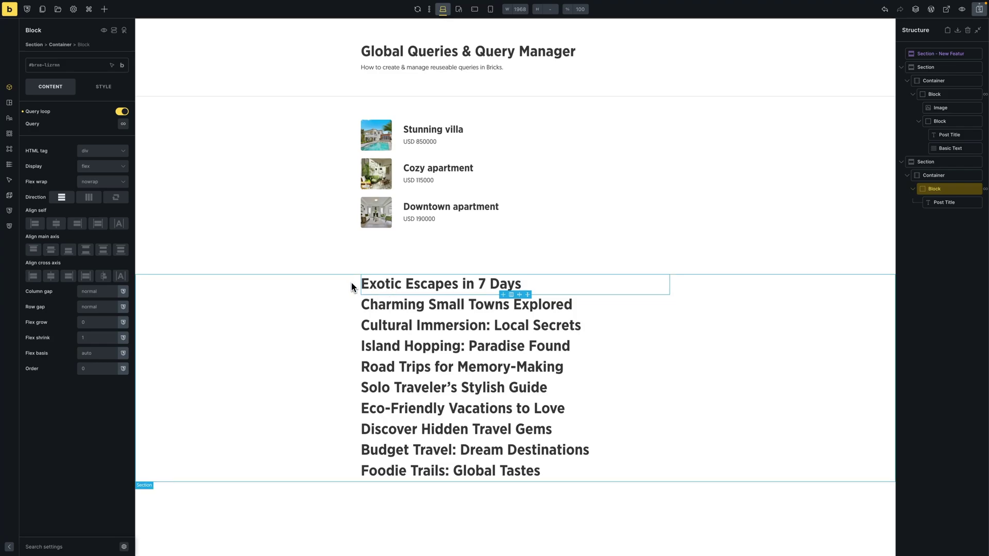
{"action": "left_click", "coordinate": [123, 124]}
{"action": "left_click", "coordinate": [88, 154]}
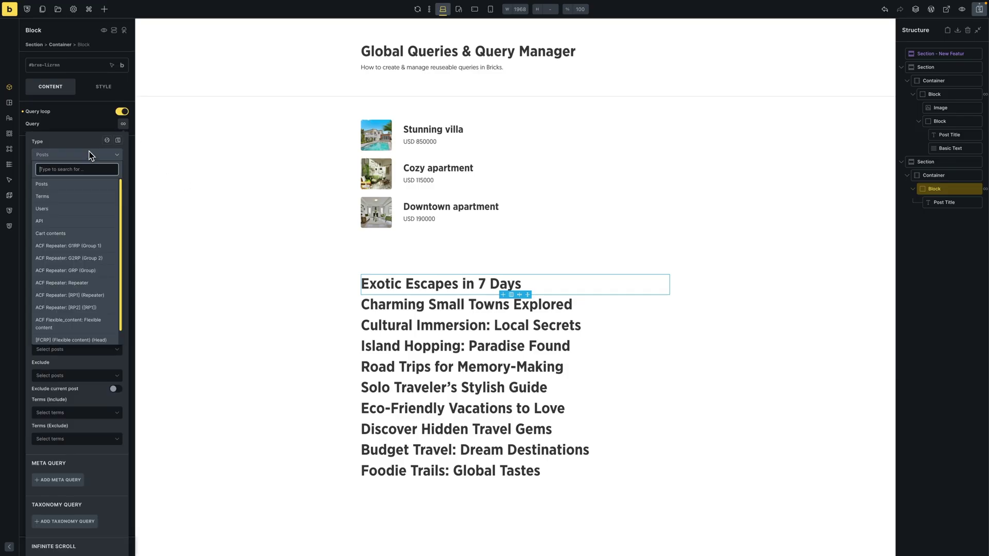
- Reconnect the loop to 'Latest 3 properties' so three titles show, then deselect the Block
{"action": "left_click", "coordinate": [76, 142]}
{"action": "left_click", "coordinate": [107, 140]}
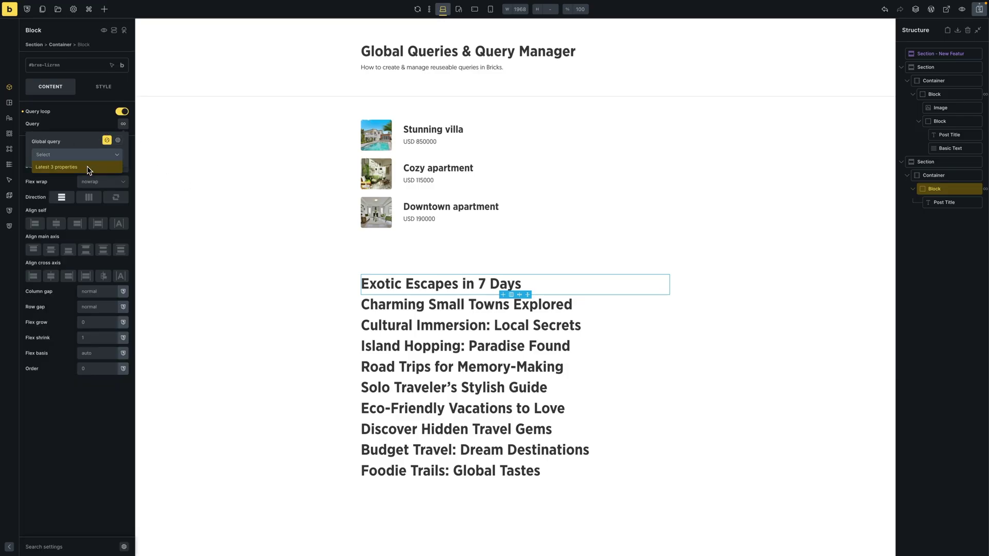
{"action": "left_click", "coordinate": [88, 166]}
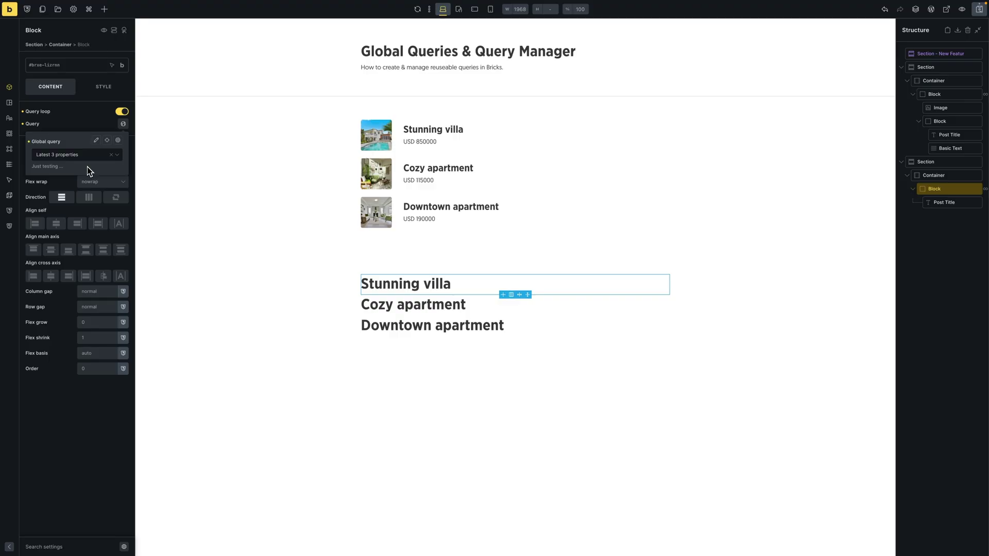
{"action": "left_click", "coordinate": [425, 421]}
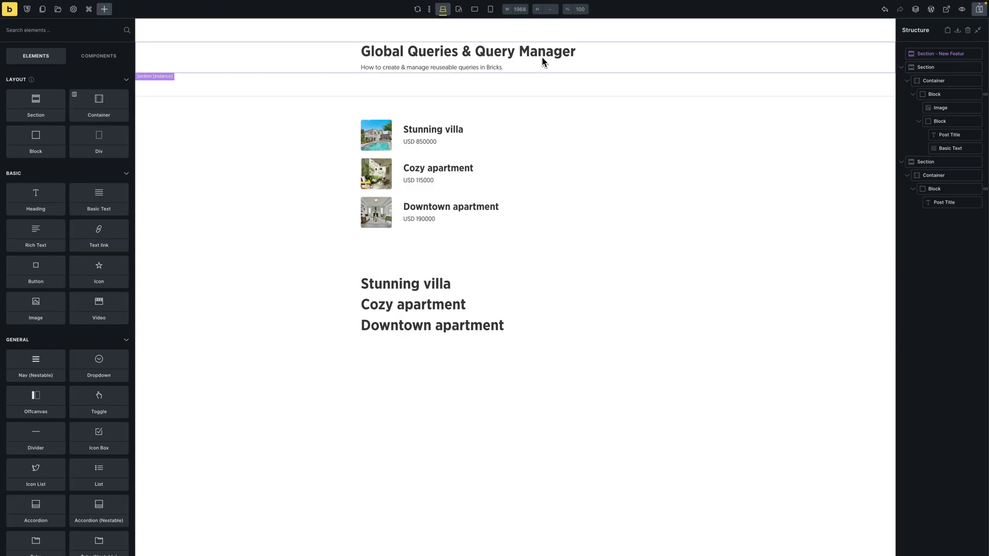
- Browse the builder settings and command palette, then select the second list's Block
{"action": "left_click", "coordinate": [73, 9]}
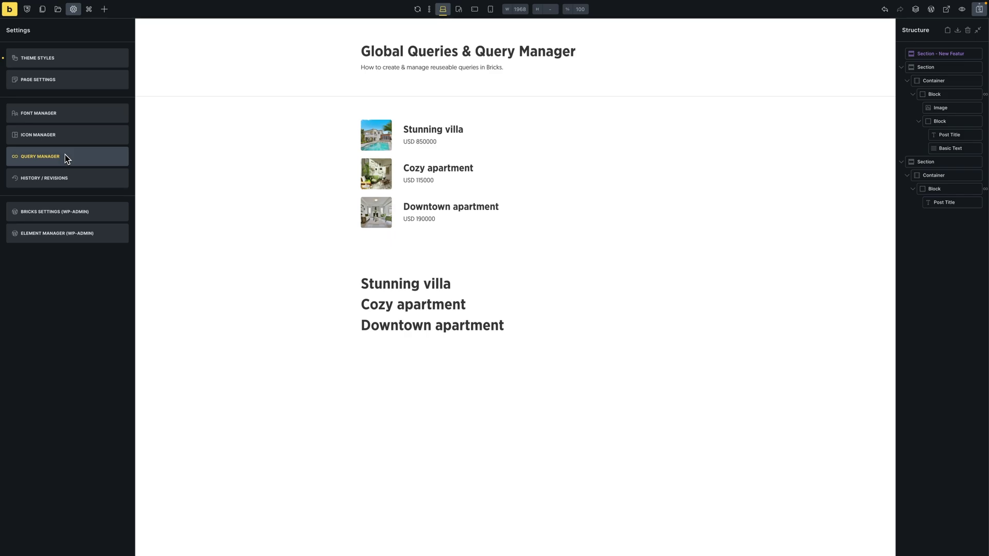
{"action": "left_click", "coordinate": [90, 12]}
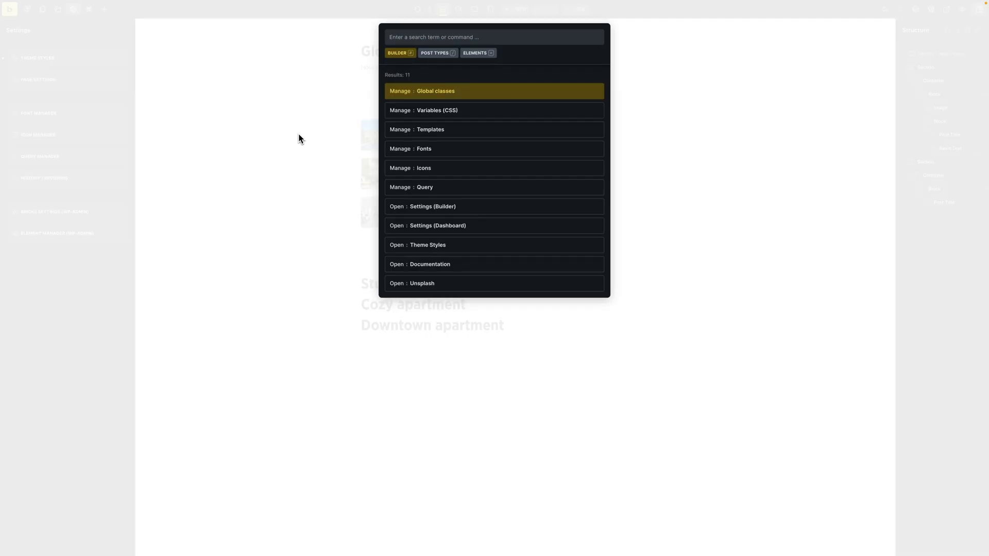
{"action": "left_click", "coordinate": [449, 364]}
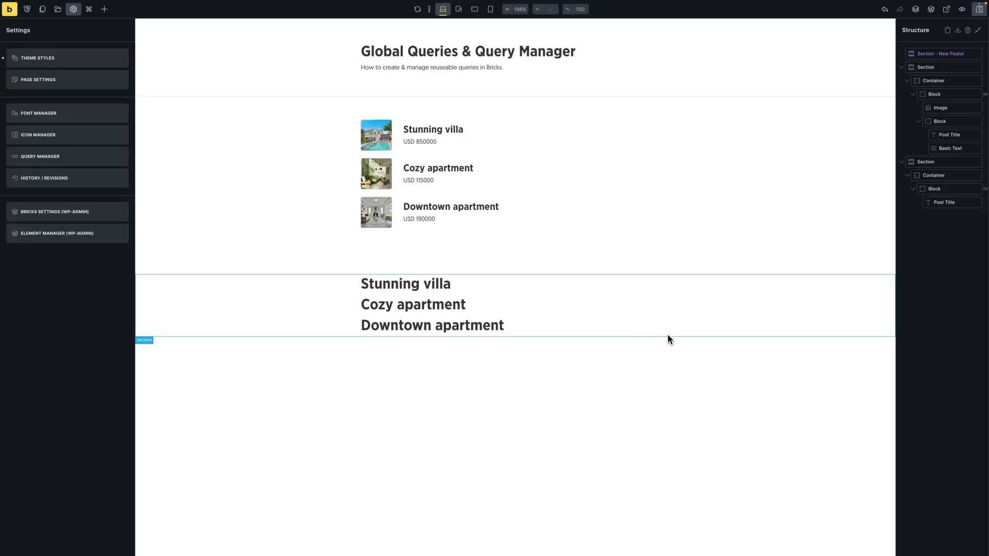
{"action": "mouse_move", "coordinate": [951, 189]}
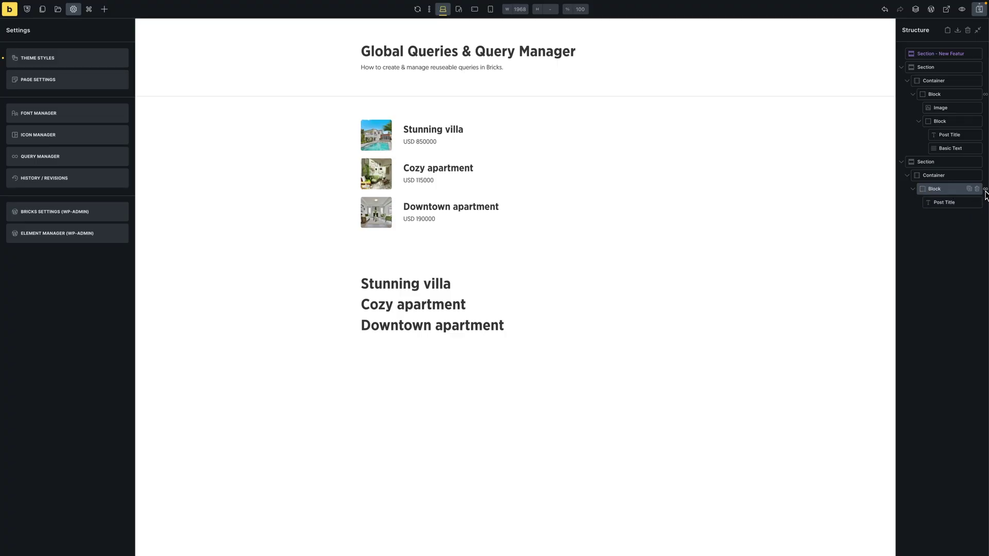
{"action": "left_click", "coordinate": [985, 191]}
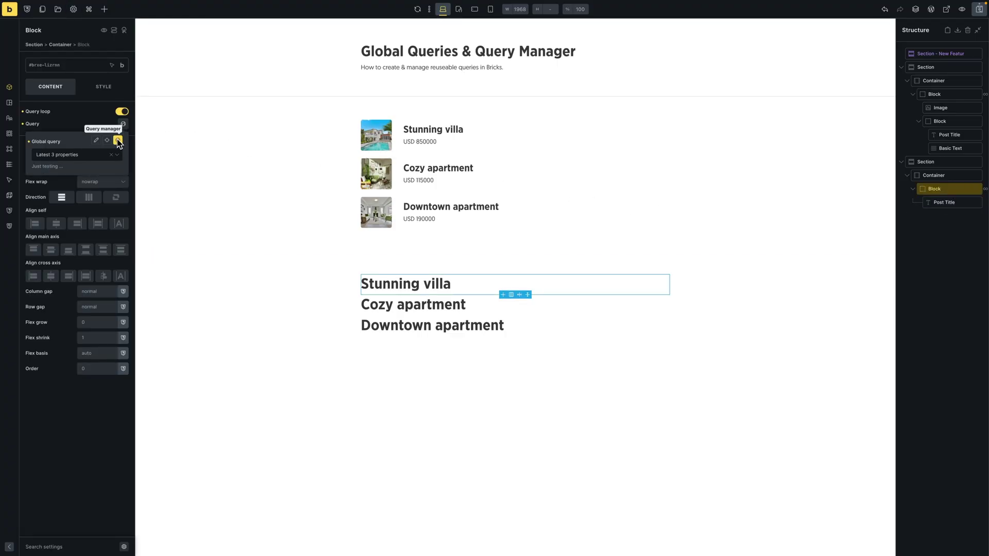
- In Query Manager under Properties, set 'Latest 3 properties' to 5 posts per page so both lists show five
{"action": "left_click", "coordinate": [118, 142]}
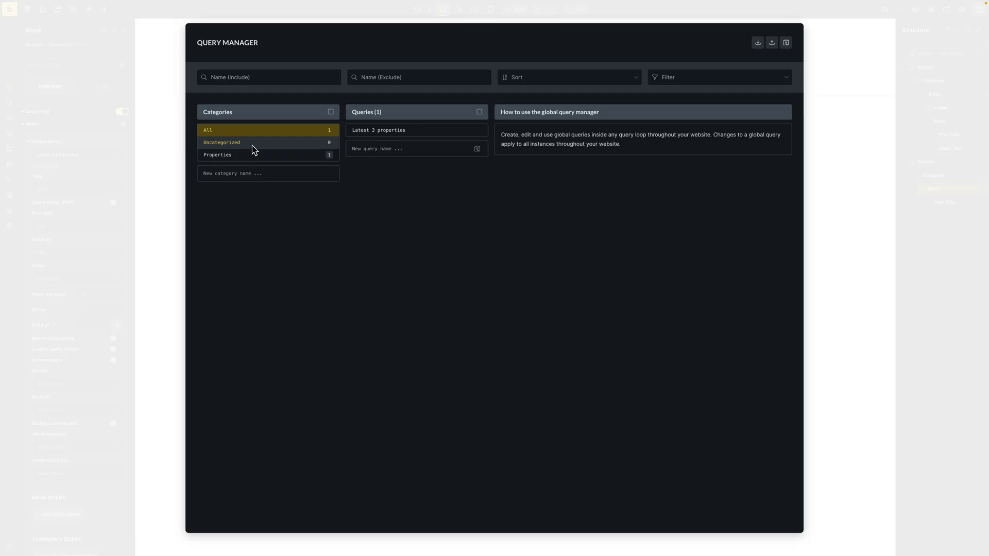
{"action": "left_click", "coordinate": [251, 160]}
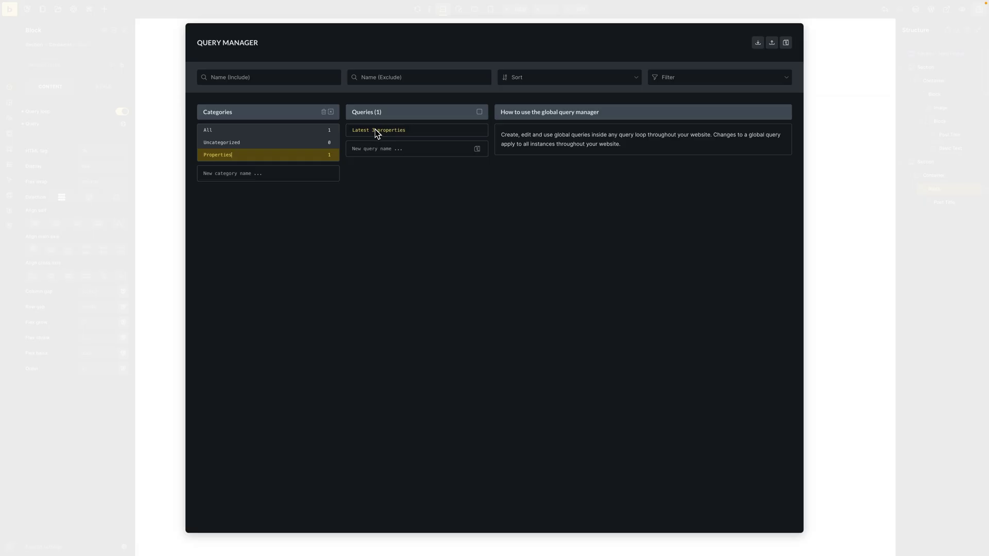
{"action": "left_click", "coordinate": [440, 134]}
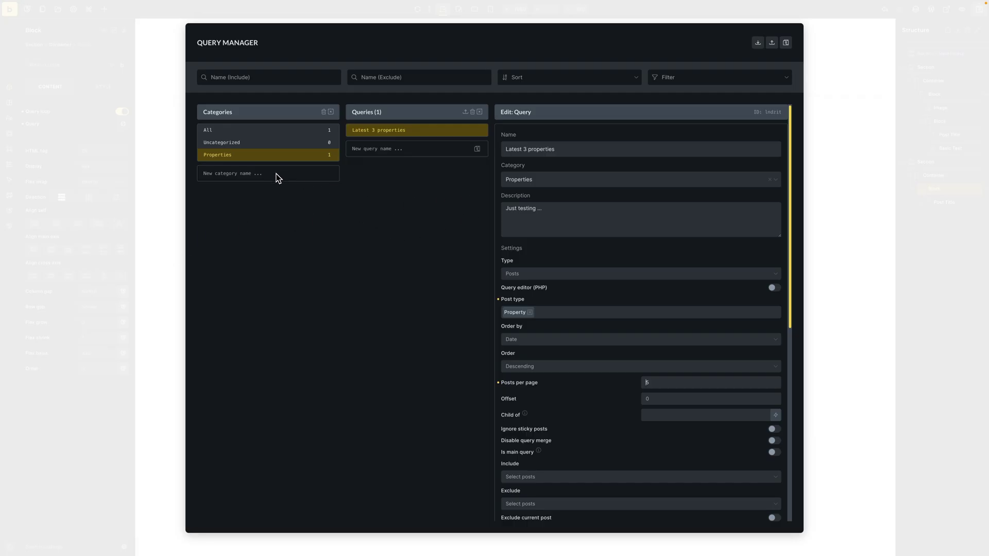
{"action": "left_click", "coordinate": [150, 179]}
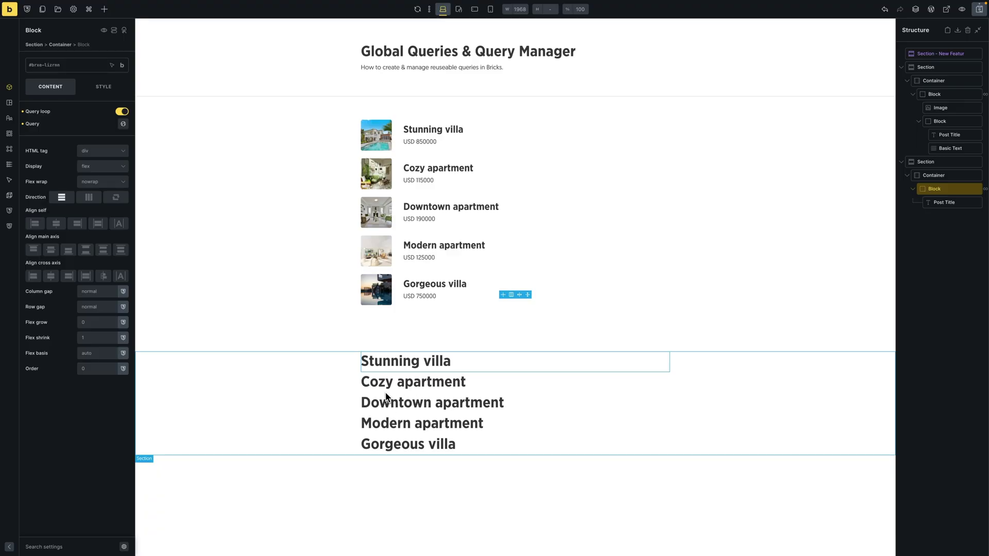
- Edit the global query in place back to 3 posts per page so both lists show three properties
{"action": "left_click", "coordinate": [124, 125]}
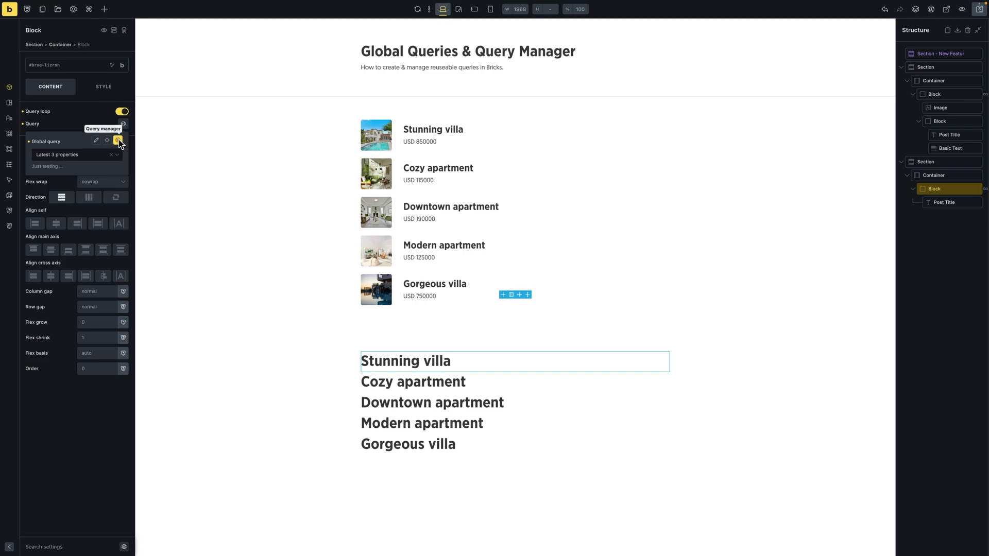
{"action": "left_click", "coordinate": [96, 141]}
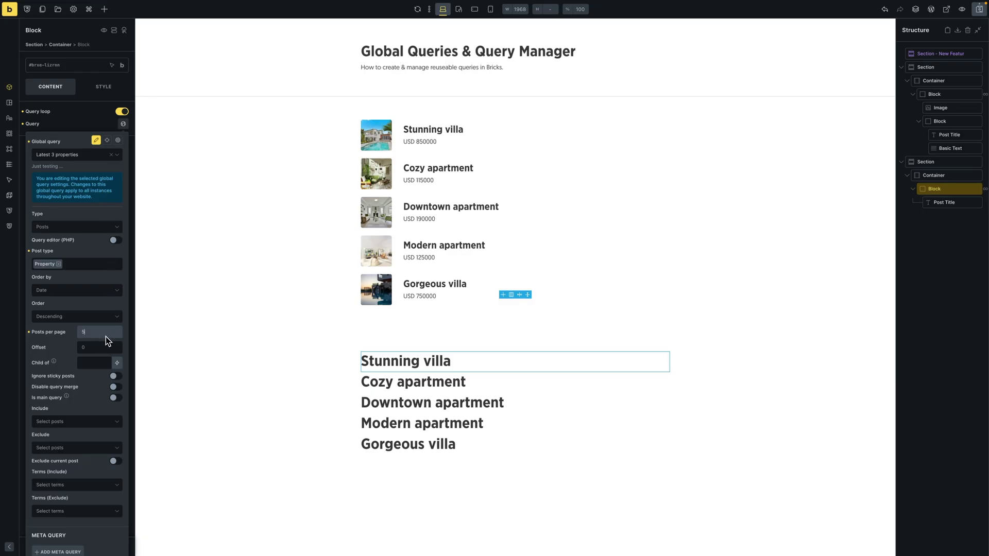
{"action": "key", "text": "BackSpace"}
{"action": "type", "text": "3"}
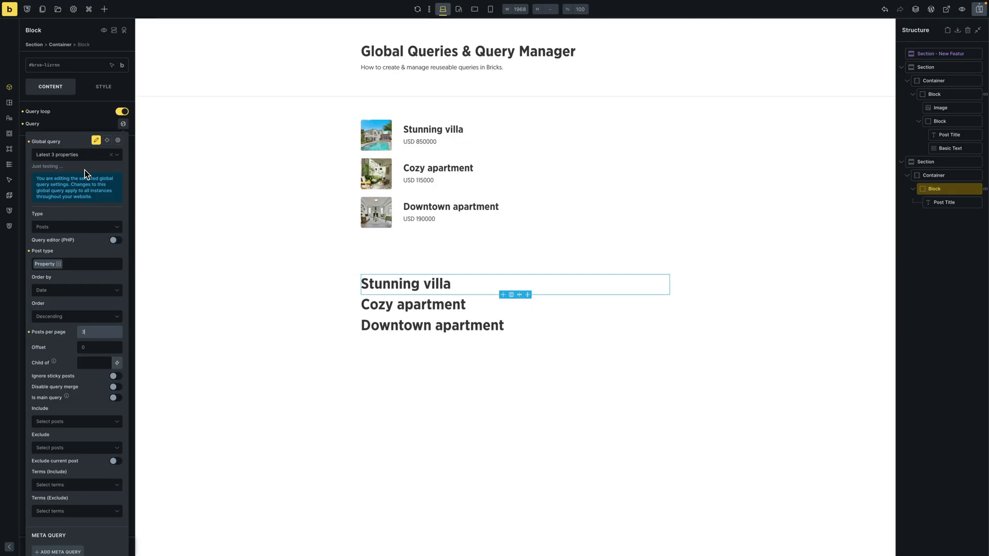
{"action": "left_click", "coordinate": [96, 140]}
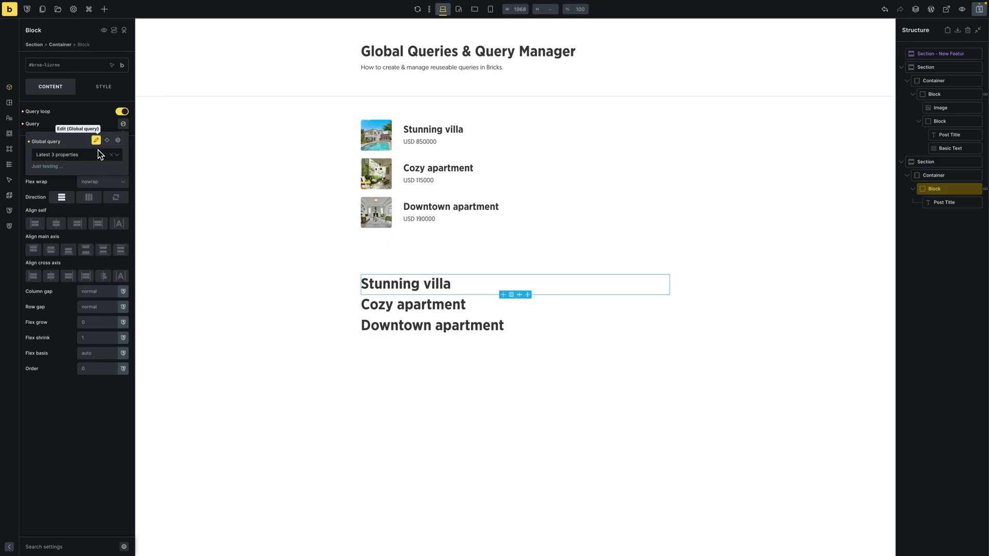
- Disconnect the loop from the global query and raise its own Posts per page to 4
{"action": "left_click", "coordinate": [107, 142]}
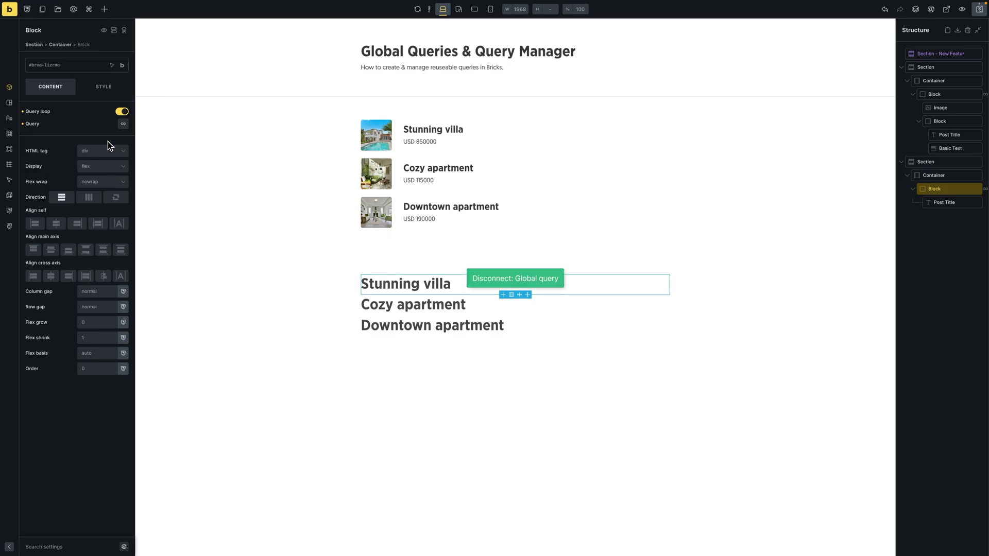
{"action": "left_click", "coordinate": [122, 125]}
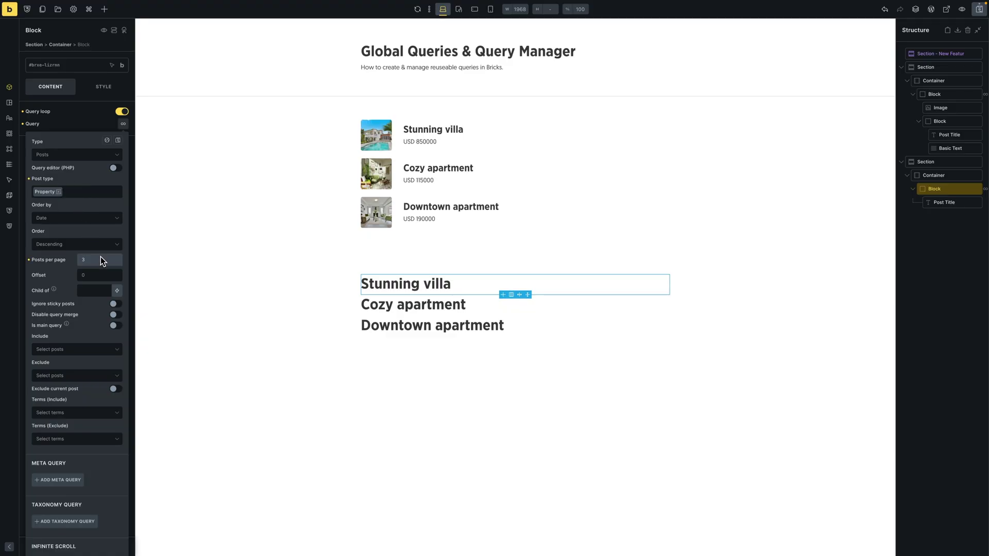
{"action": "key", "text": "Up"}
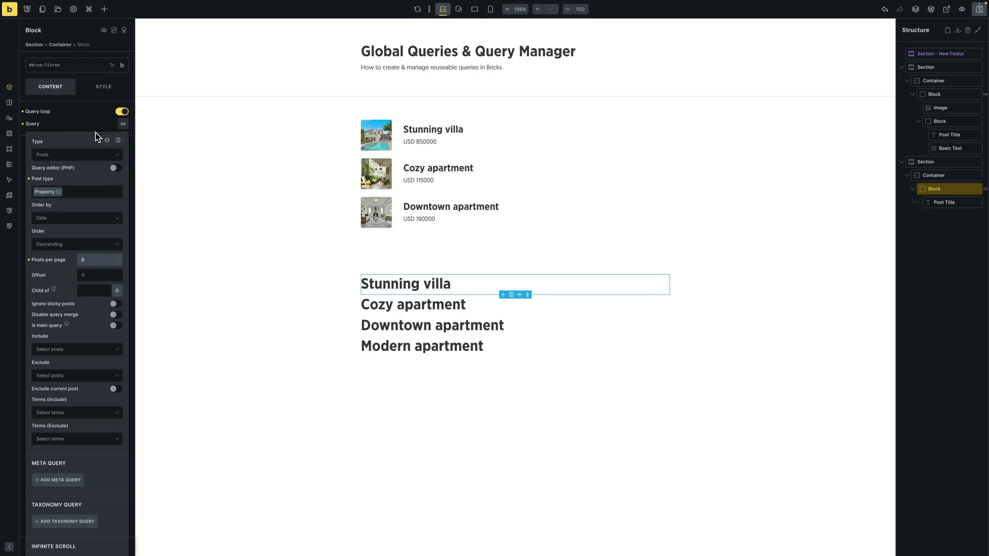
{"action": "left_click", "coordinate": [74, 10]}
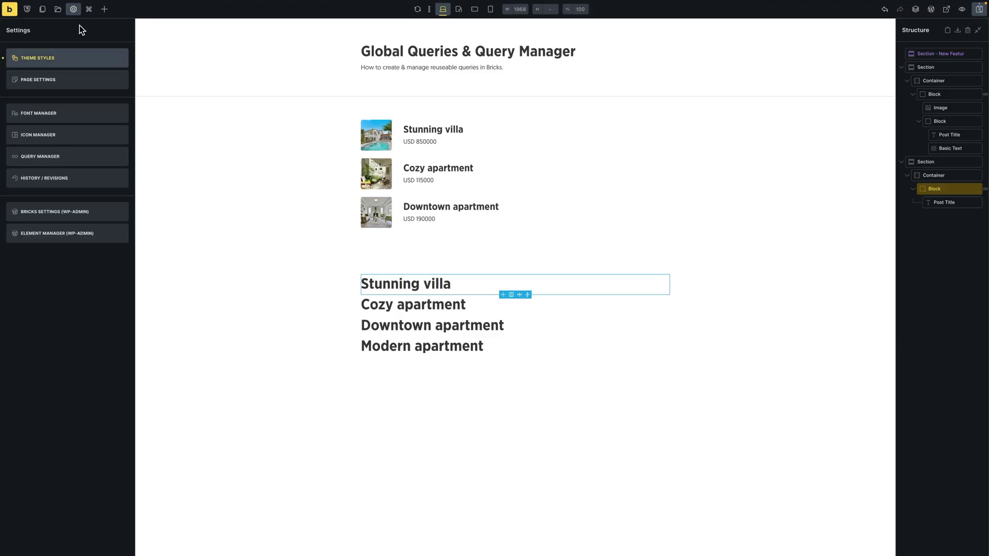
{"action": "left_click", "coordinate": [81, 155]}
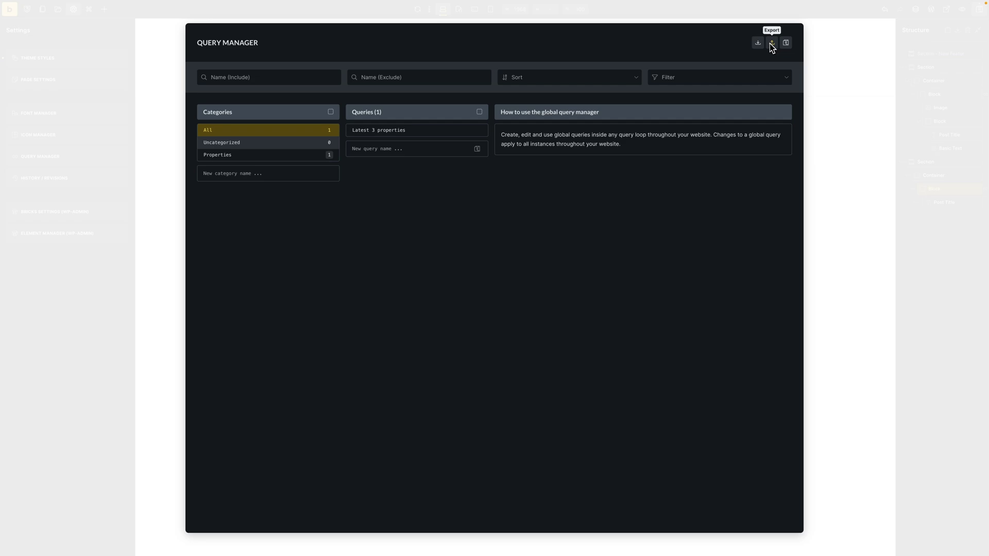
{"action": "left_click", "coordinate": [759, 42]}
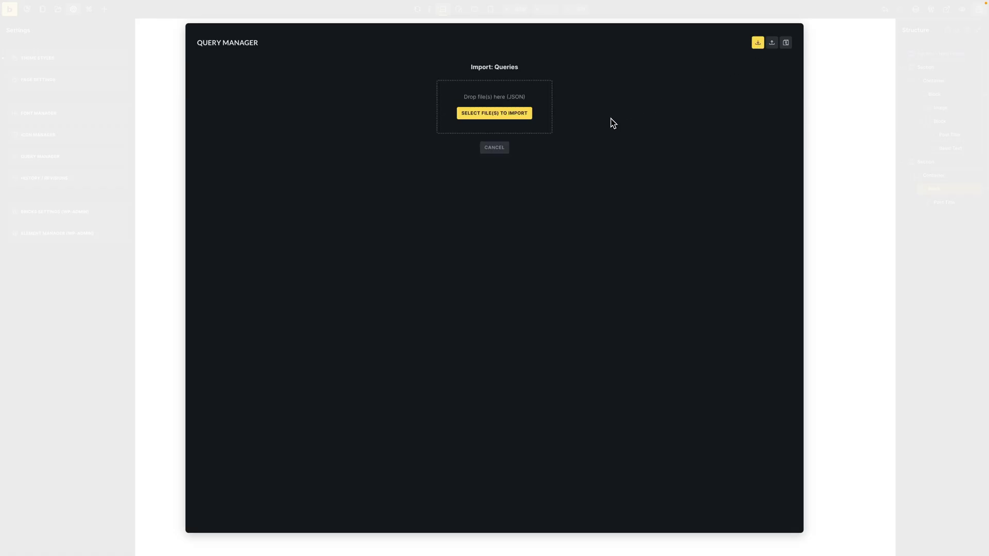
{"action": "left_click", "coordinate": [507, 148]}
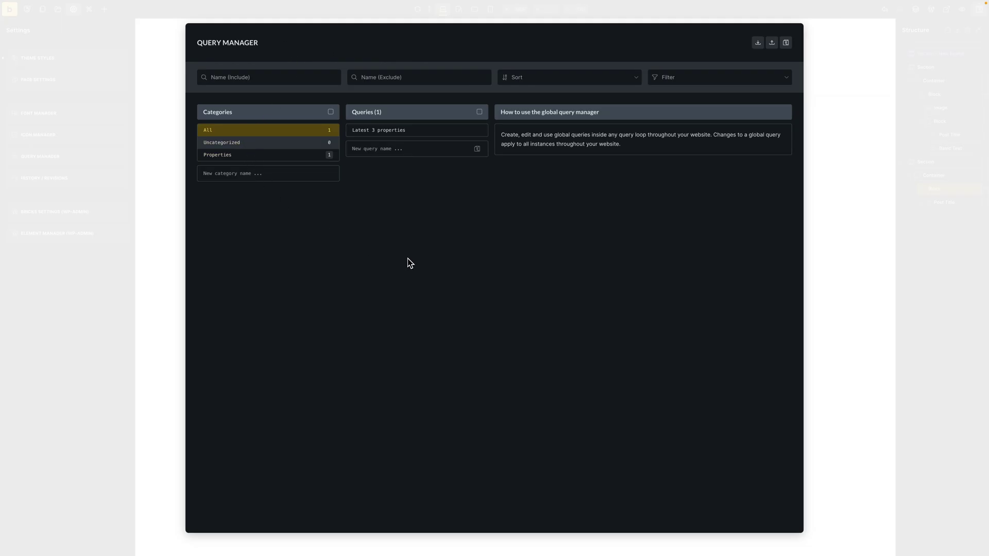
{"action": "left_click", "coordinate": [177, 212]}
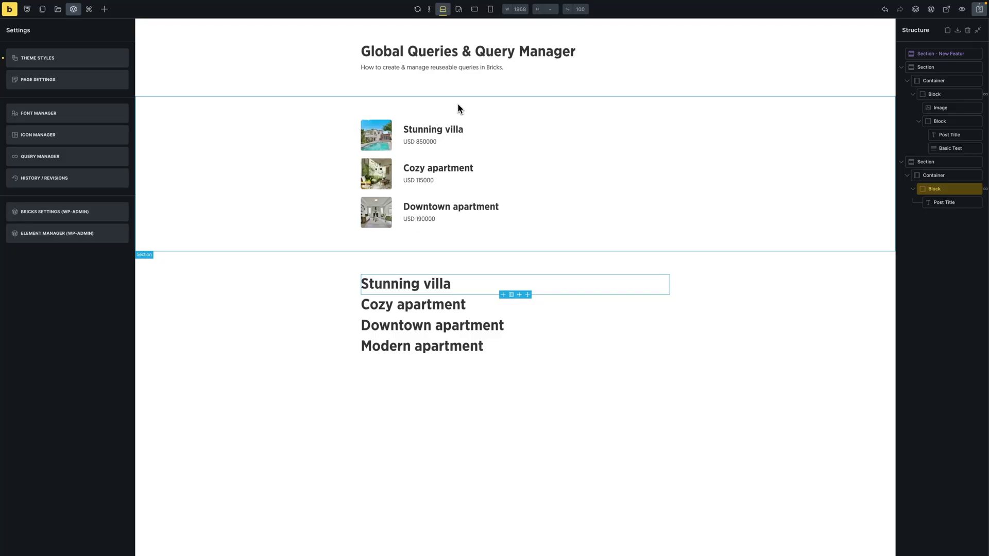